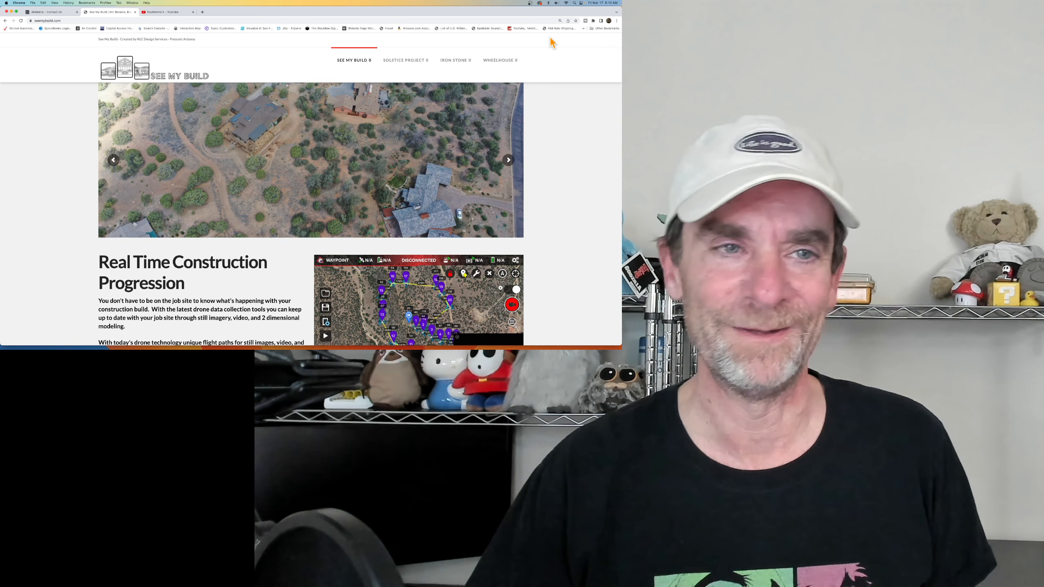
- Bring up the YouTube results for 'hashimoto's' showing Hashimoto's thyroiditis videos and Shorts
left_click(170, 12)
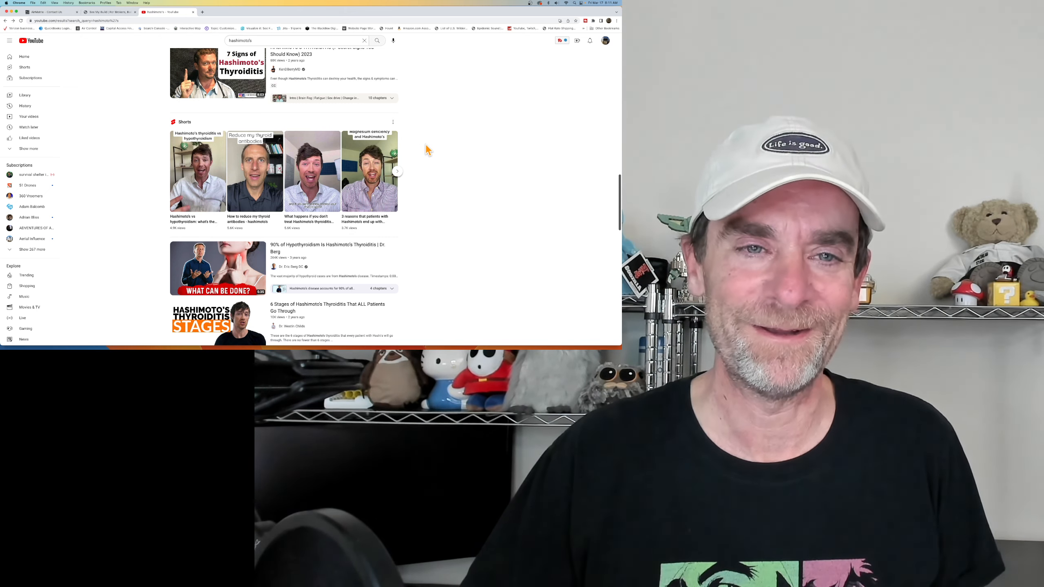
scroll(426, 149, "up", 1)
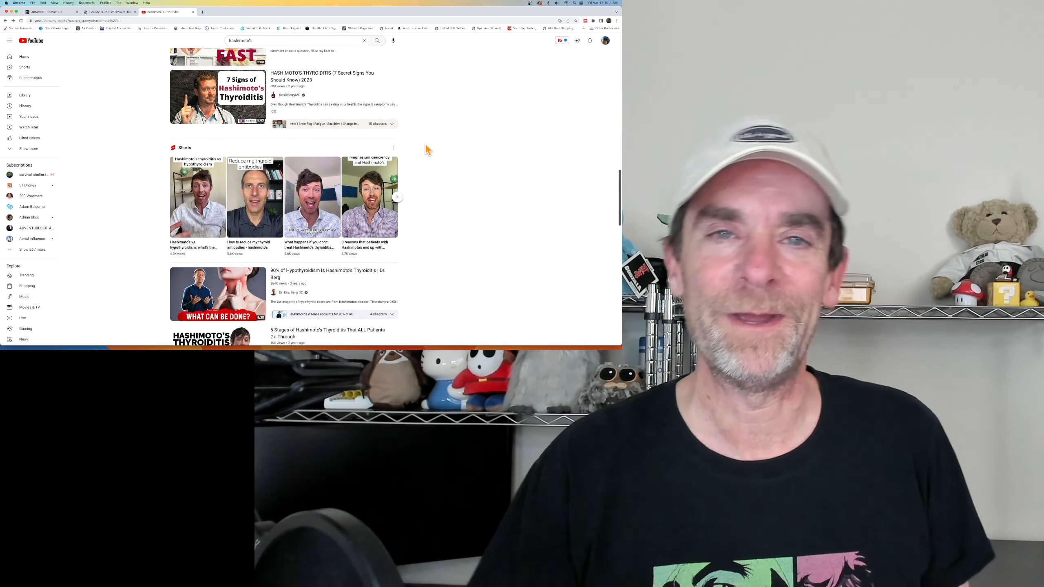